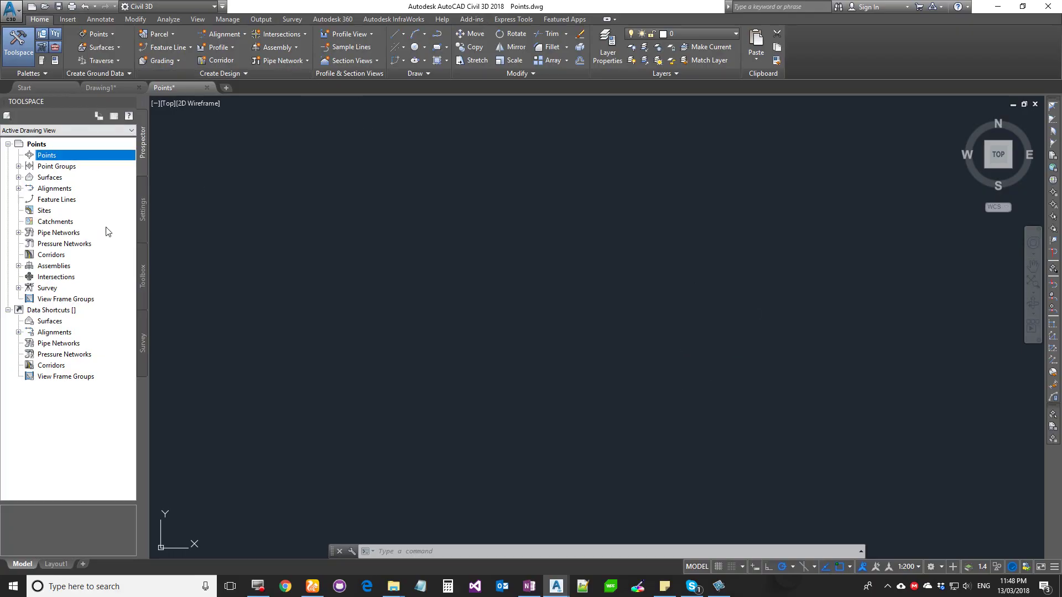
Step: Start a point import from the point creation tools for the Points collection
right_click(49, 159)
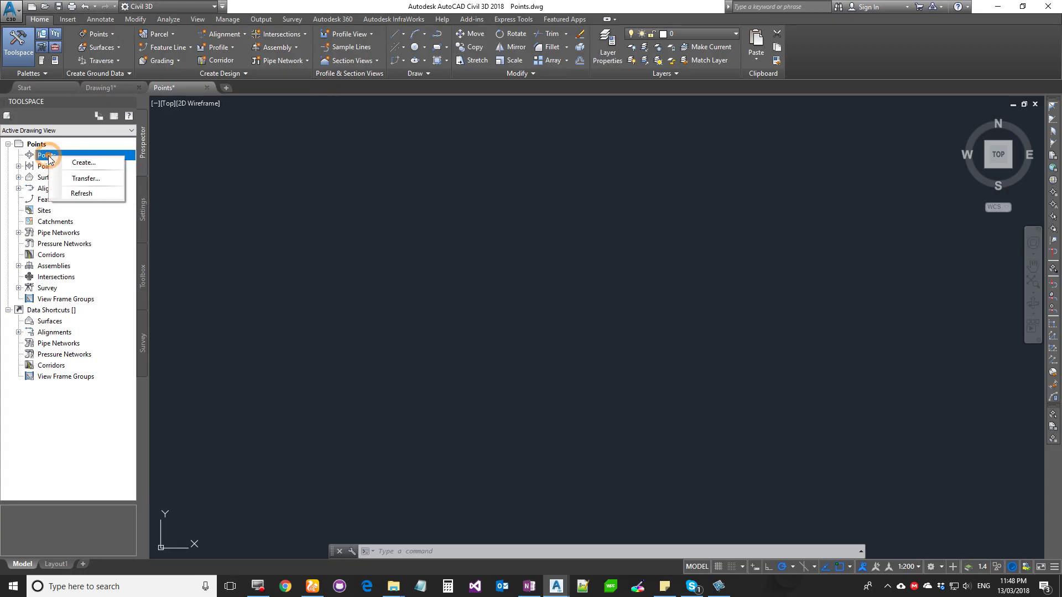
click(99, 162)
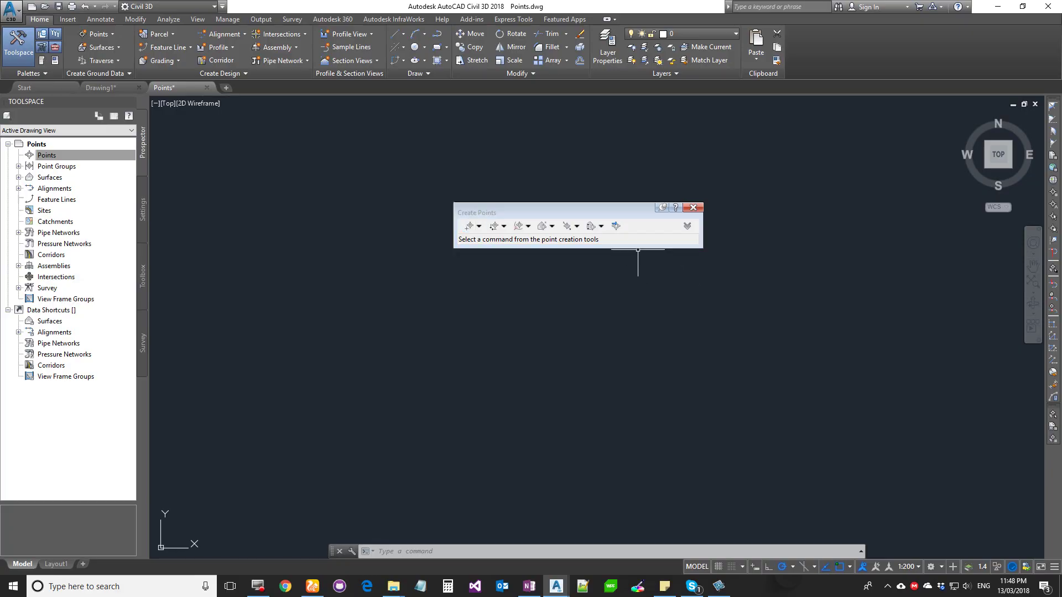
click(615, 227)
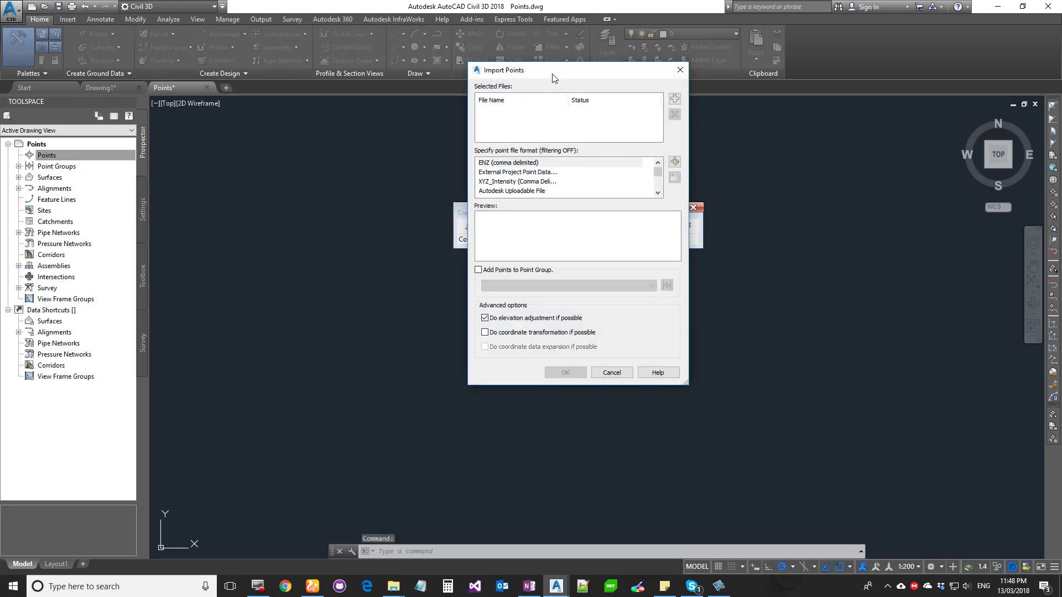
drag(554, 78, 519, 112)
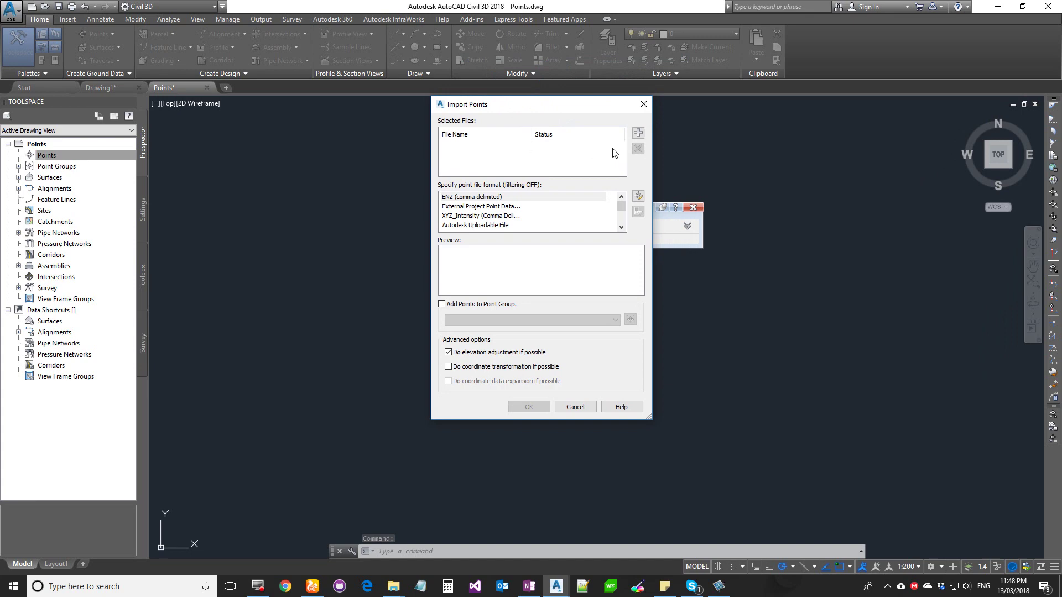
Step: Browse for a source file in the desktop's Civil 3D Training Backup folder and add AEC_DataSet and Save files as places shortcuts
click(638, 134)
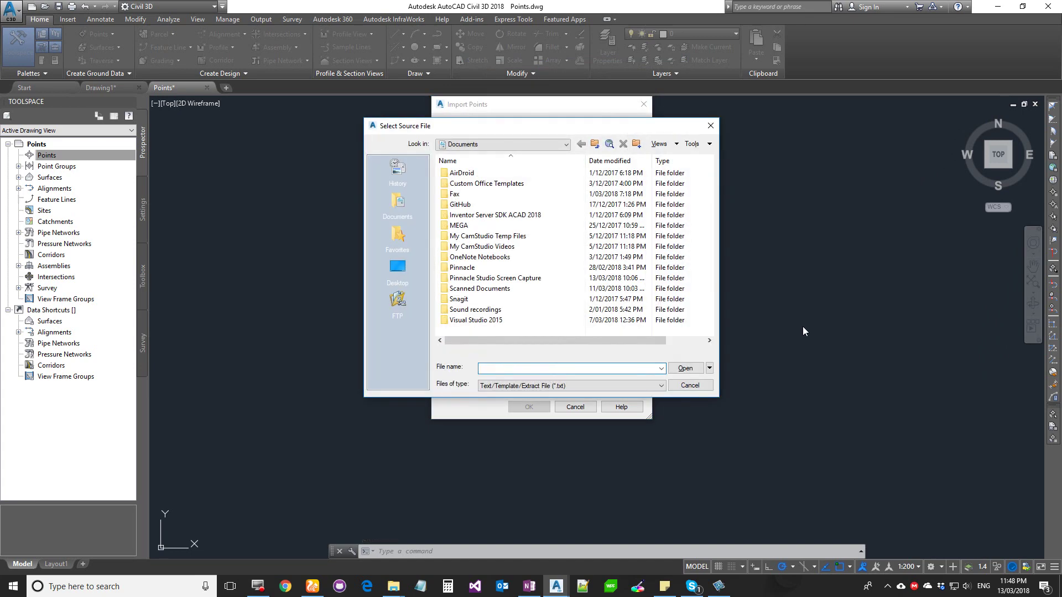
click(398, 272)
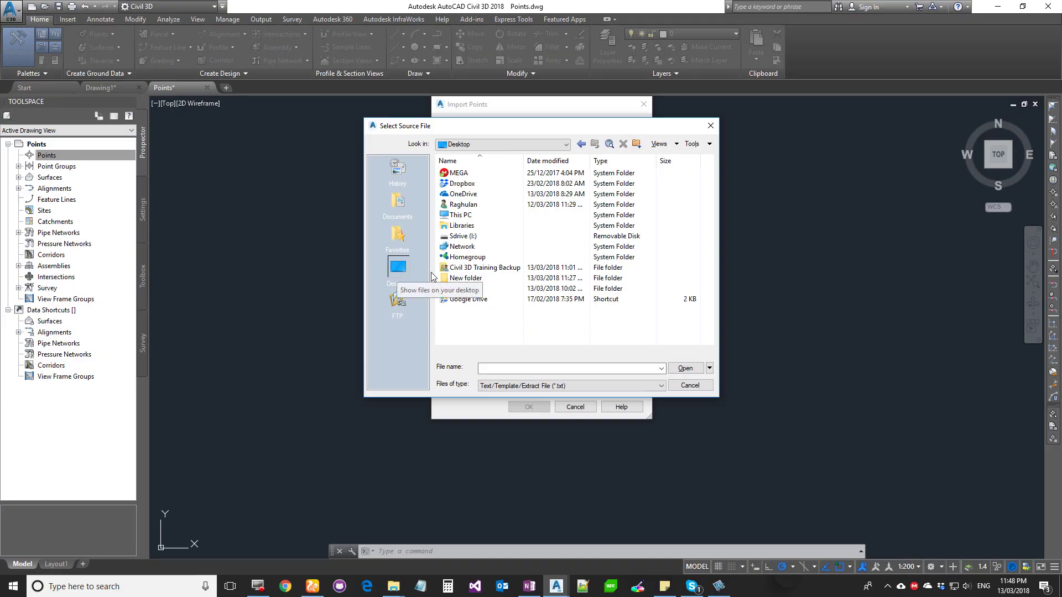
double_click(500, 269)
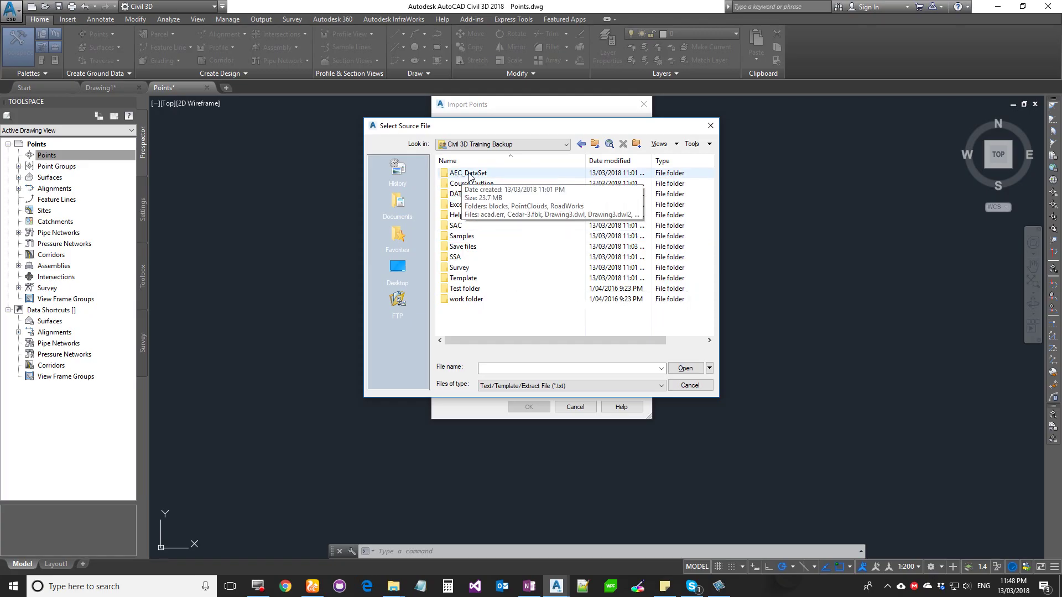
drag(469, 173, 412, 167)
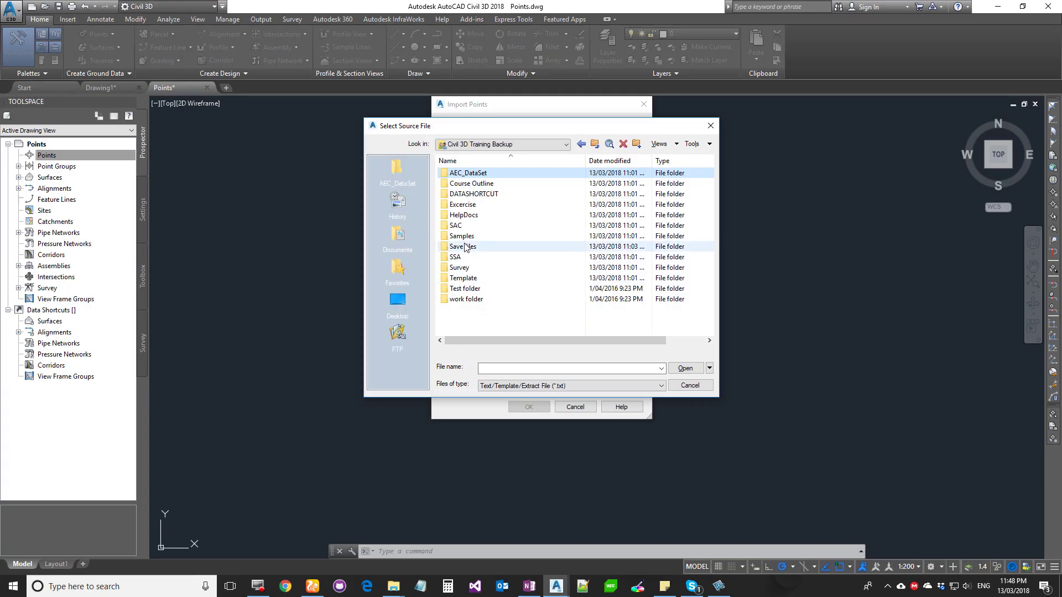
drag(464, 247, 417, 210)
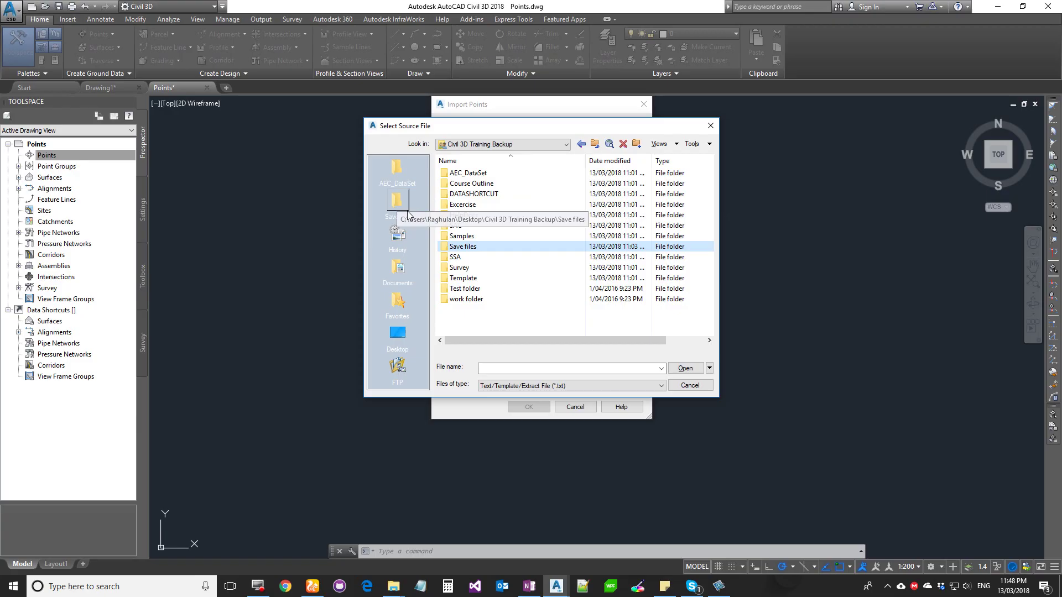
Step: Add PENZD_NS Points.csv from the AEC_DataSet folder as the import source, filtering the files to *.csv
click(398, 173)
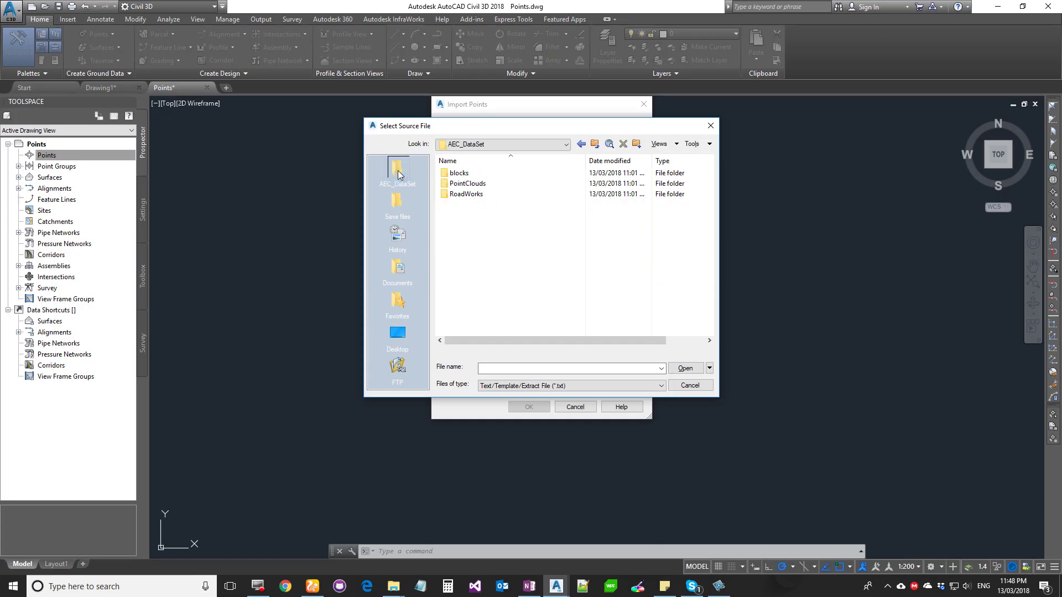
click(543, 387)
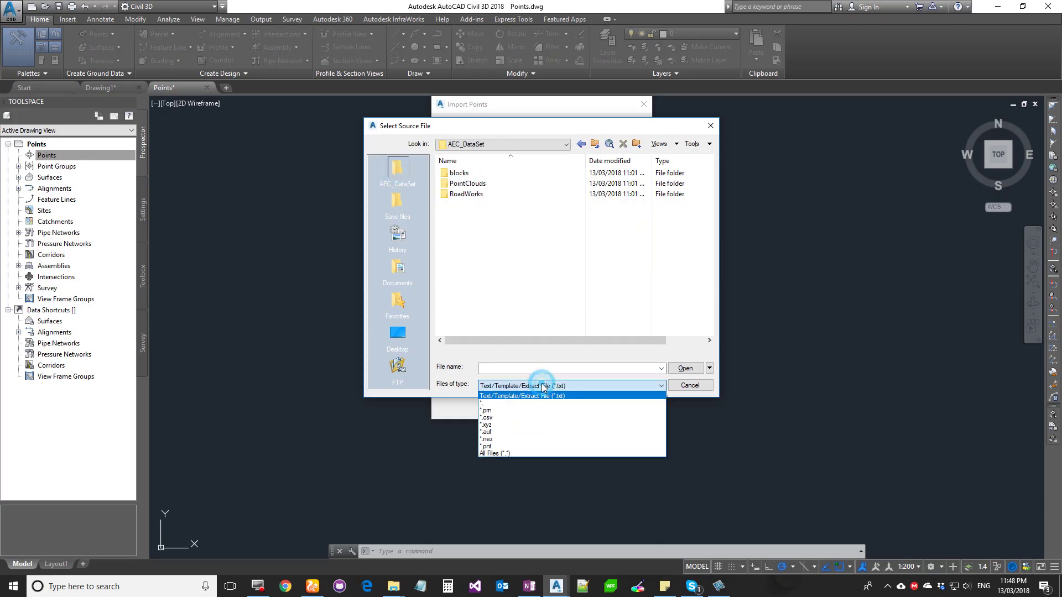
click(499, 418)
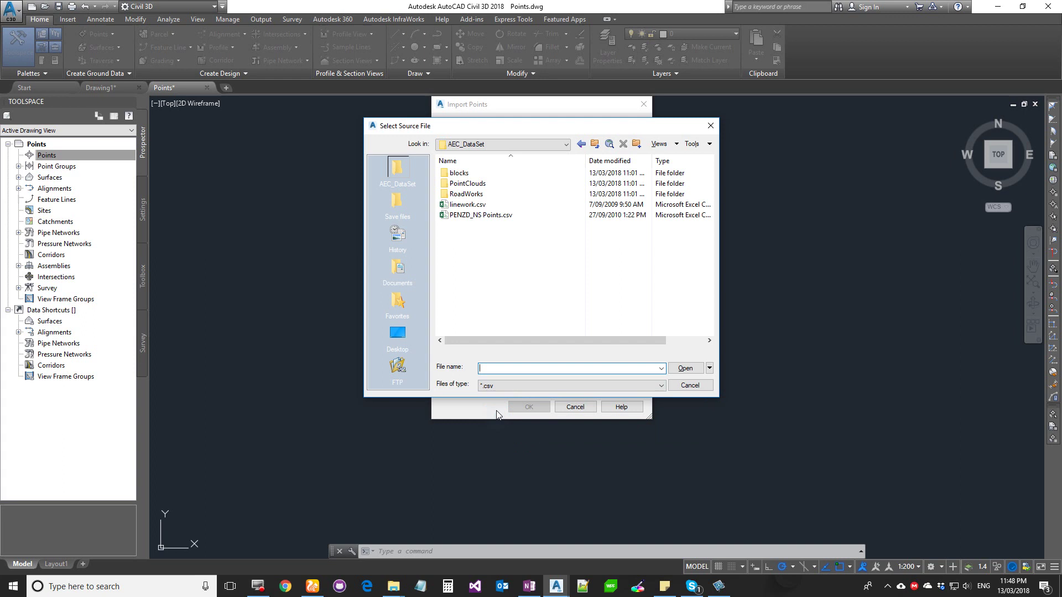
click(493, 219)
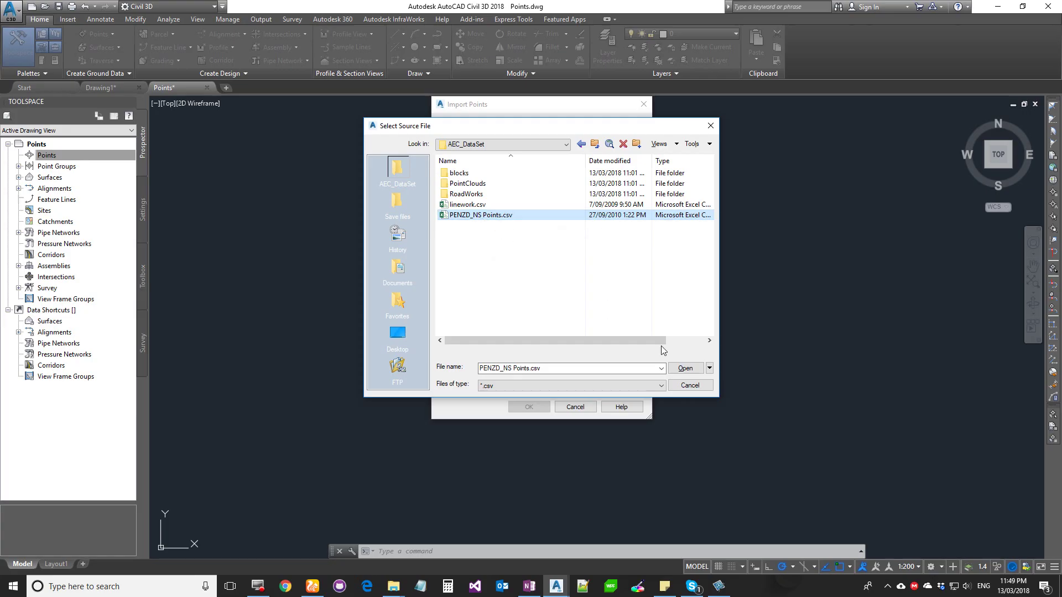
click(685, 368)
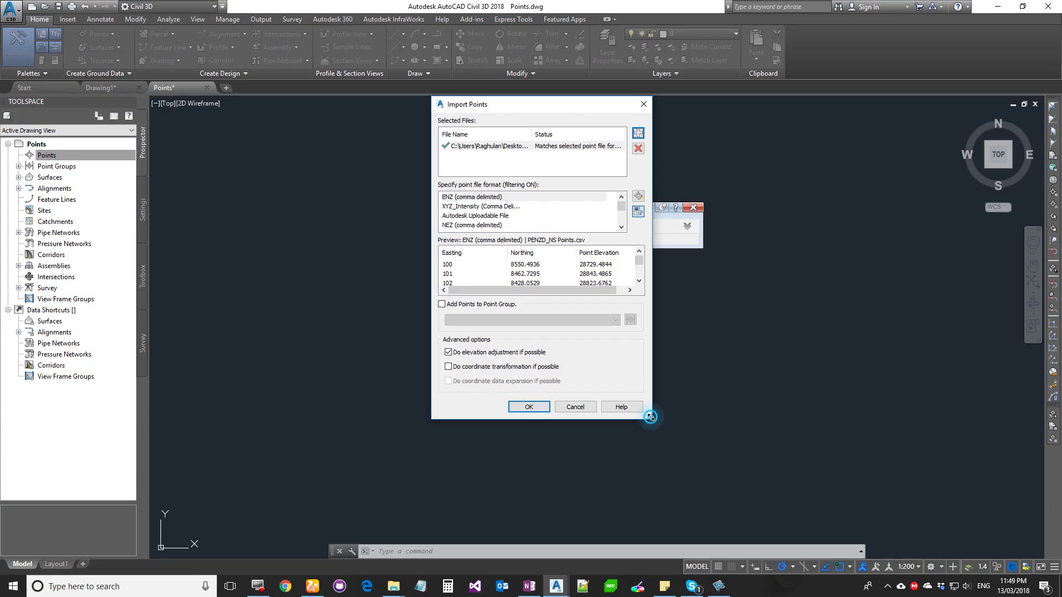
Step: Enlarge the Import Points dialog and set the point file format to PENZD (comma delimited)
drag(650, 417, 844, 503)
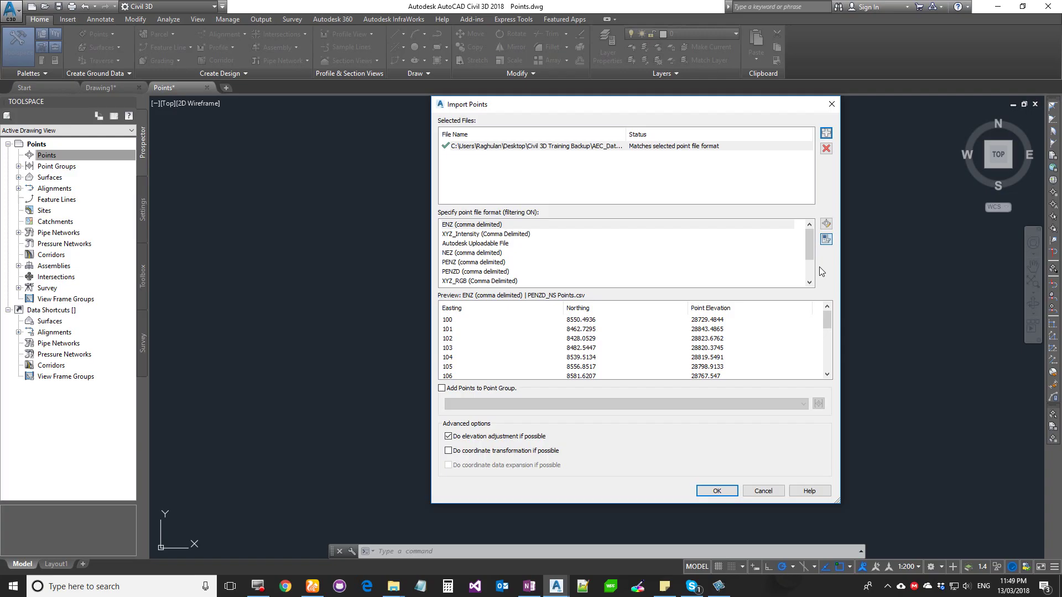
click(812, 249)
mouse_move(811, 249)
mouse_down()
mouse_move(811, 283)
mouse_move(807, 241)
mouse_up()
scroll(487, 275, down, 2)
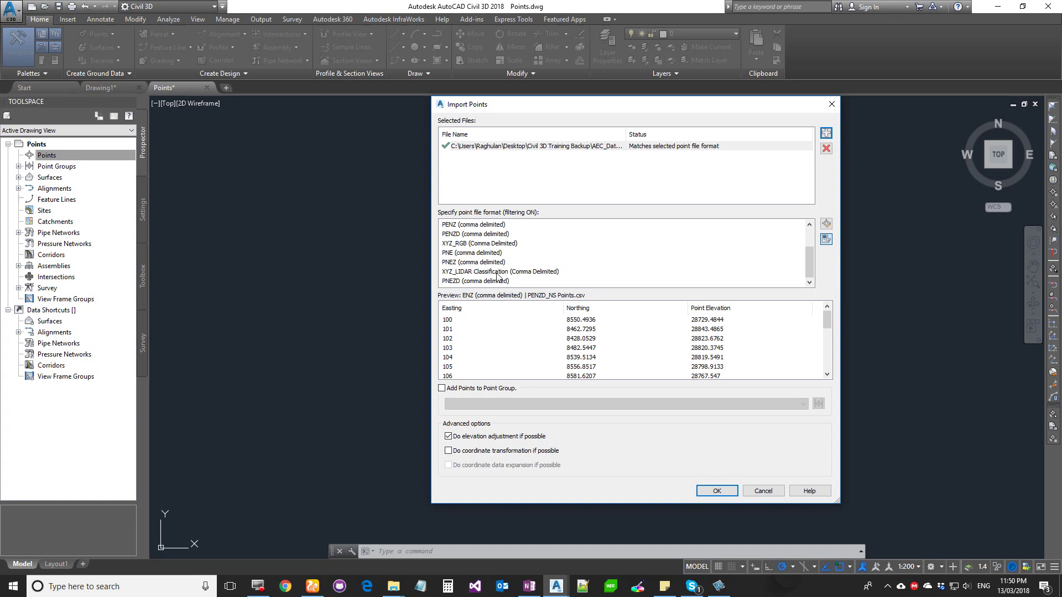
scroll(497, 278, up, 1)
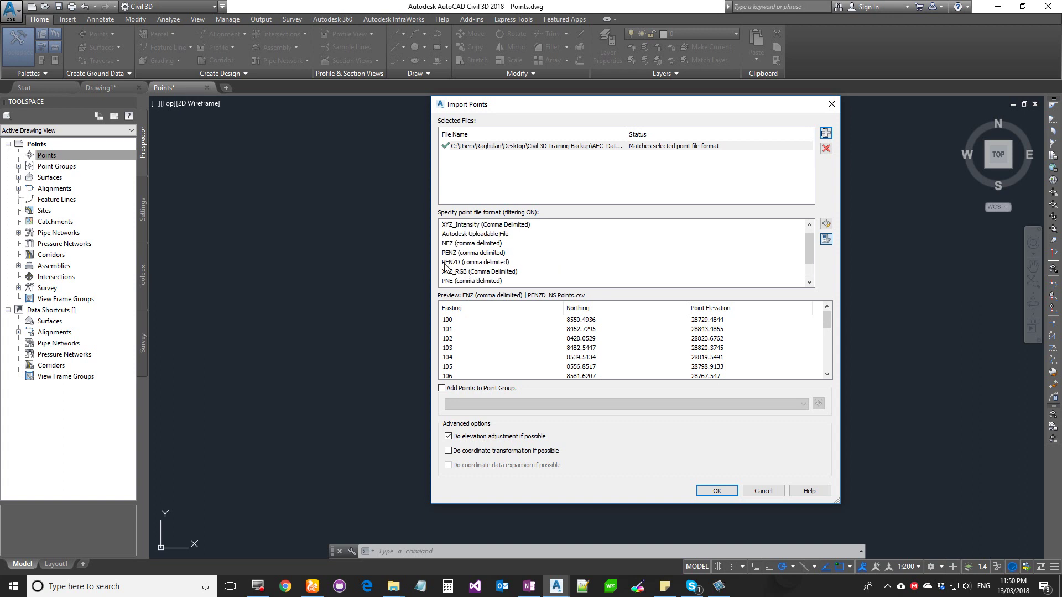
click(464, 263)
scroll(551, 272, down, 1)
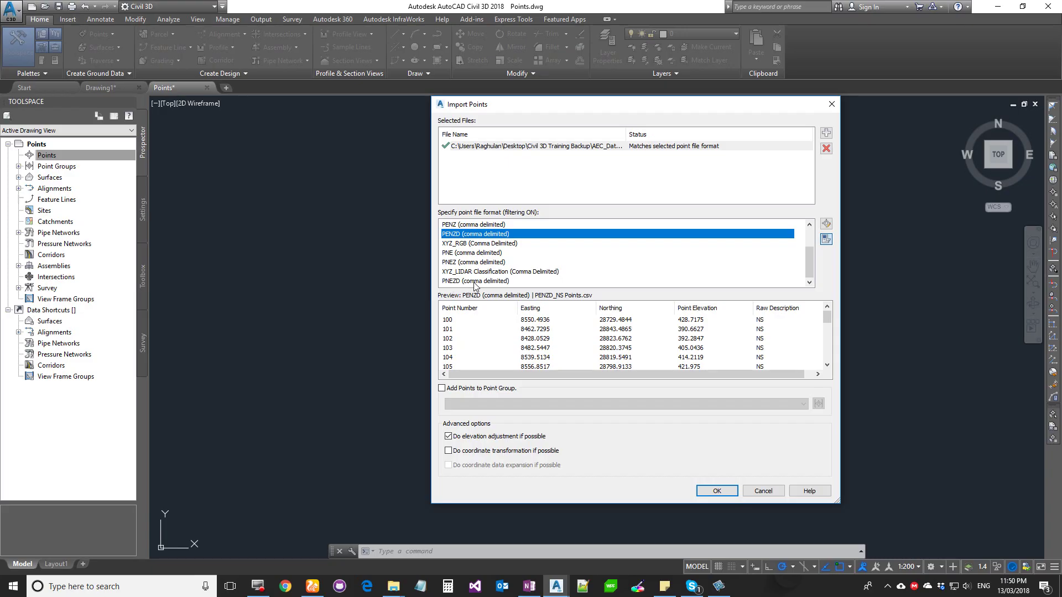
scroll(475, 271, up, 1)
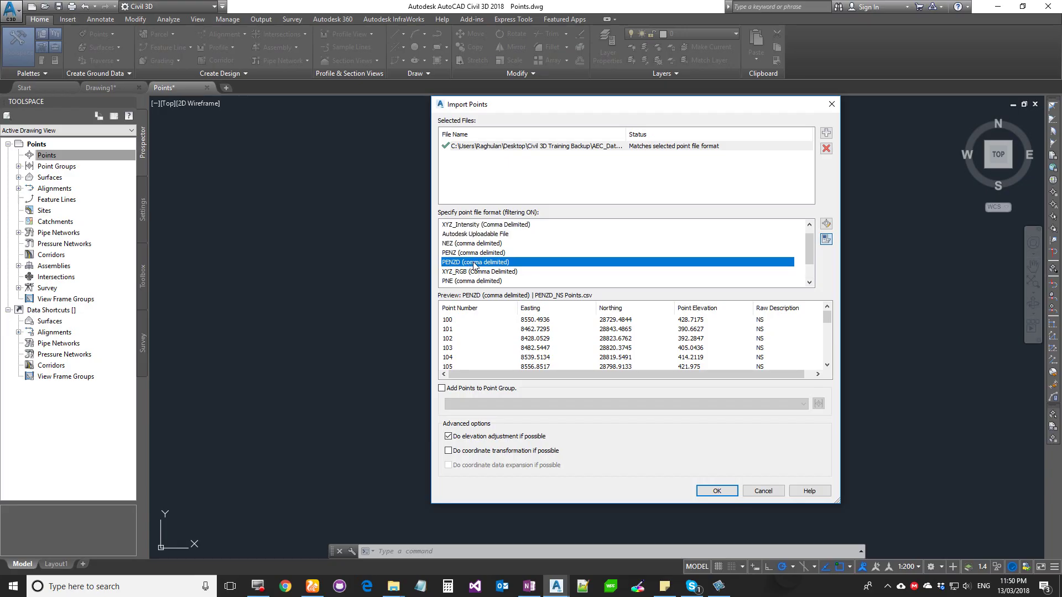
Step: Widen the File Name column to show the full source path and import the points in PENZD (comma delimited) format
double_click(625, 136)
click(648, 147)
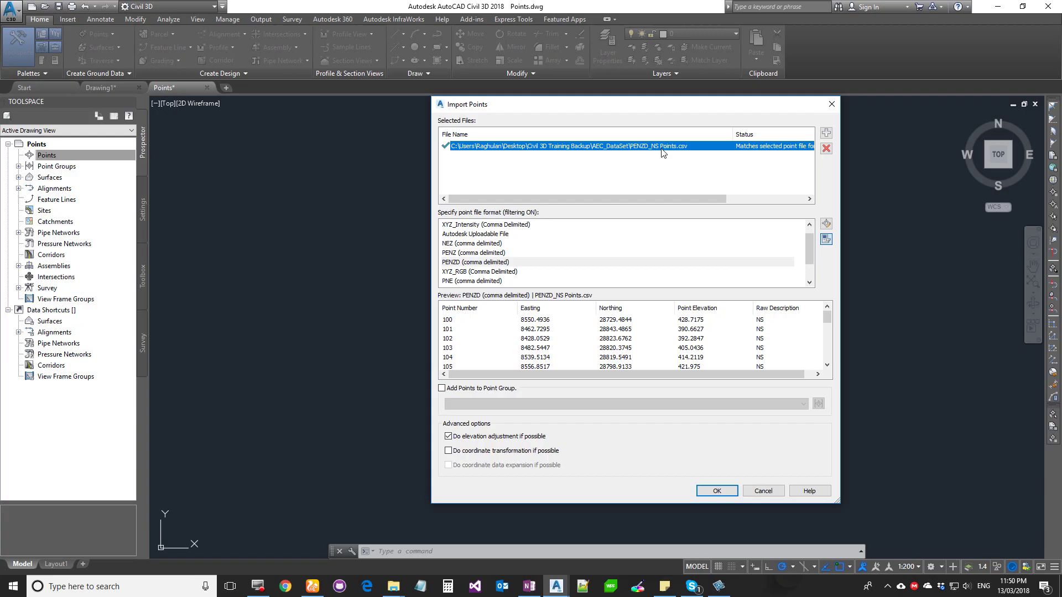
click(503, 263)
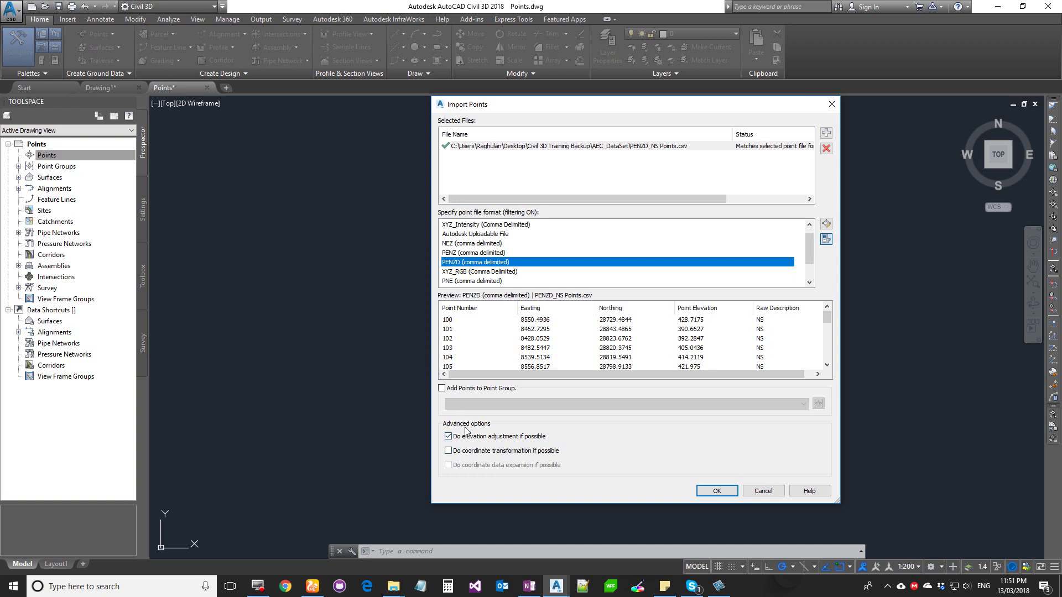
click(731, 494)
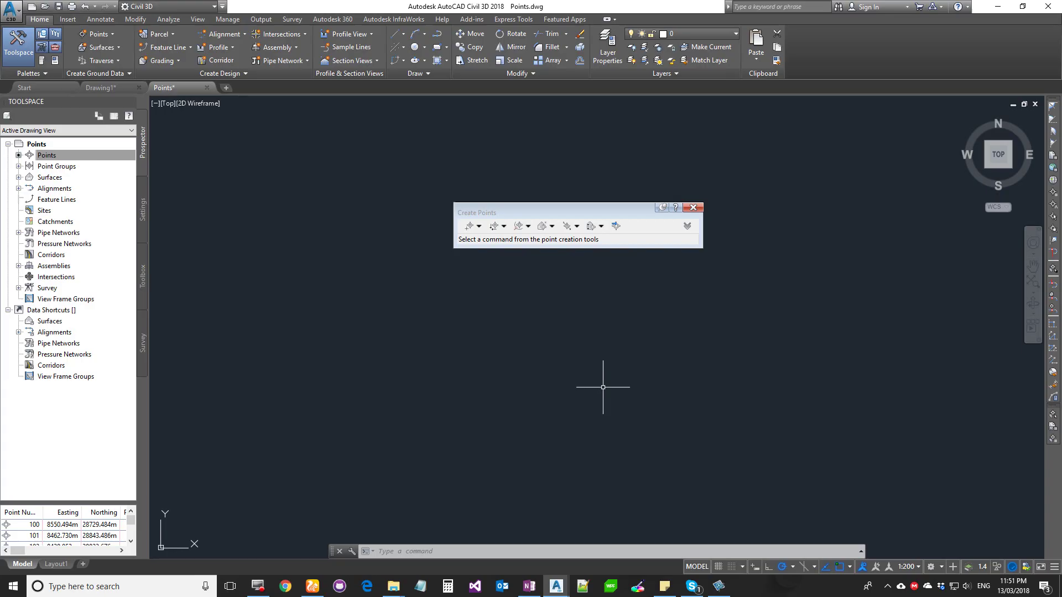
Step: Show the drawing extents with the imported points and close the Create Points tools
middle_click(594, 357)
middle_click(594, 357)
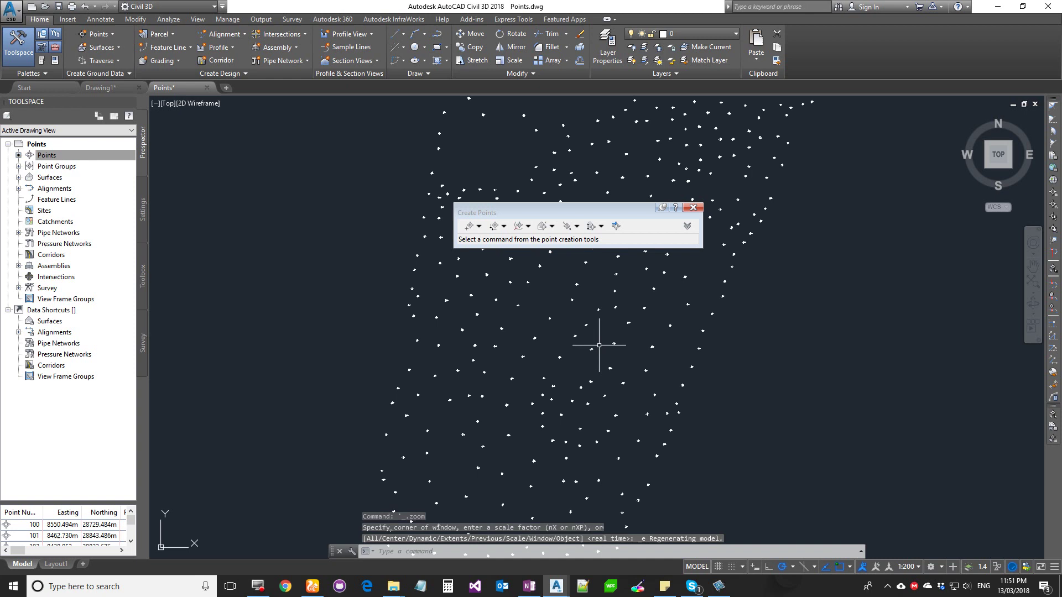
drag(594, 215, 641, 261)
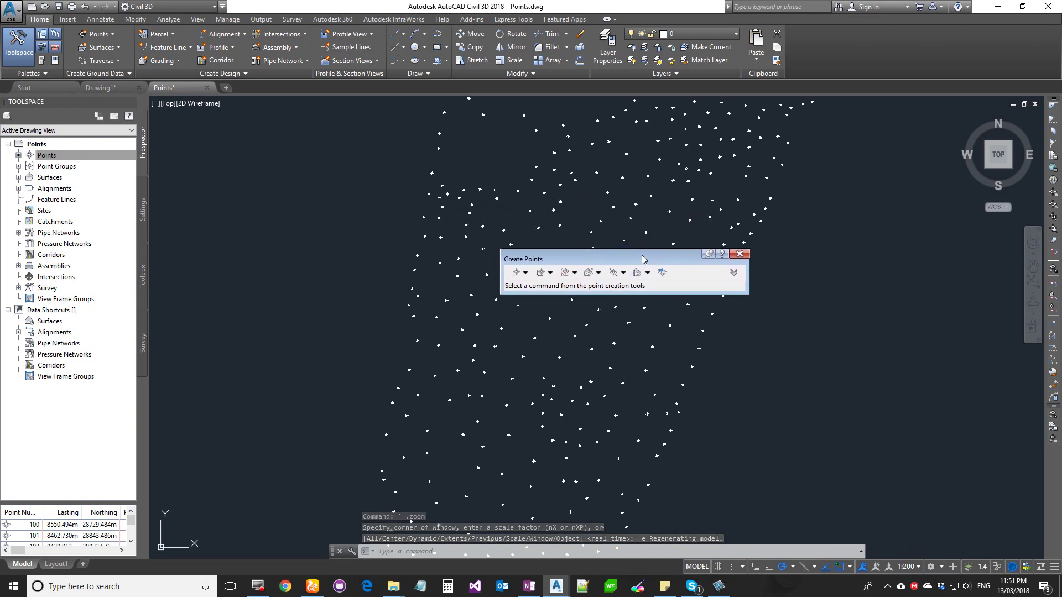
click(744, 254)
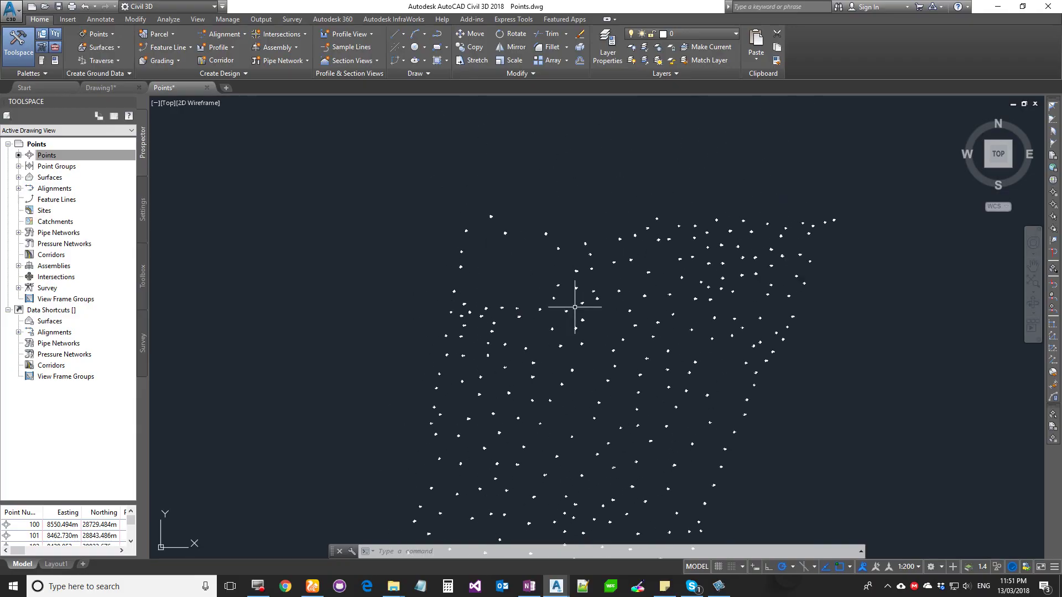
Step: Examine the spread of the imported points and the label of point 100 up close
middle_drag(576, 399, 592, 274)
scroll(592, 263, down, 5)
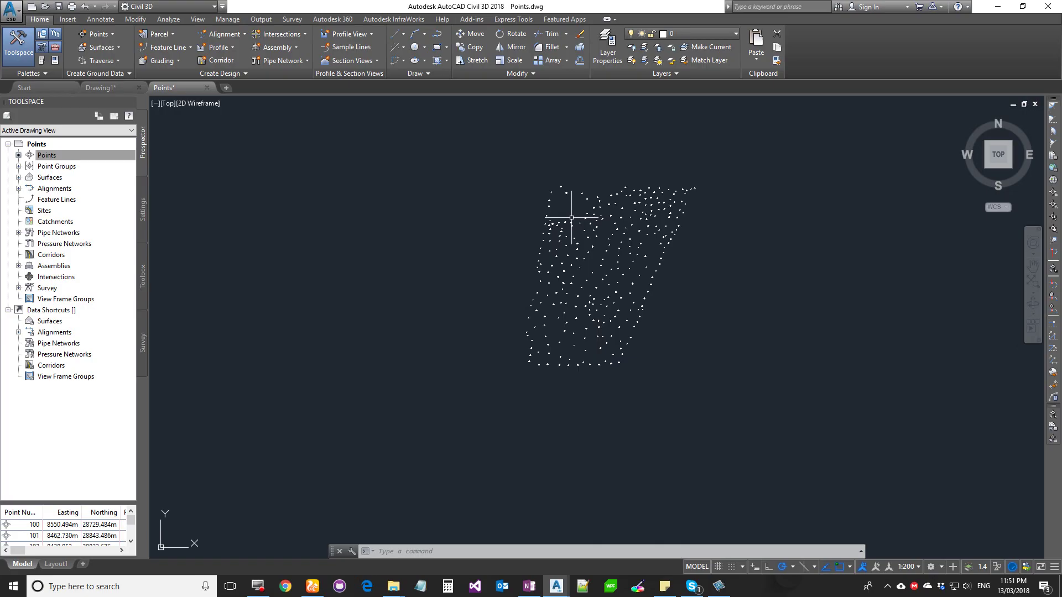
scroll(618, 248, up, 10)
scroll(618, 247, up, 5)
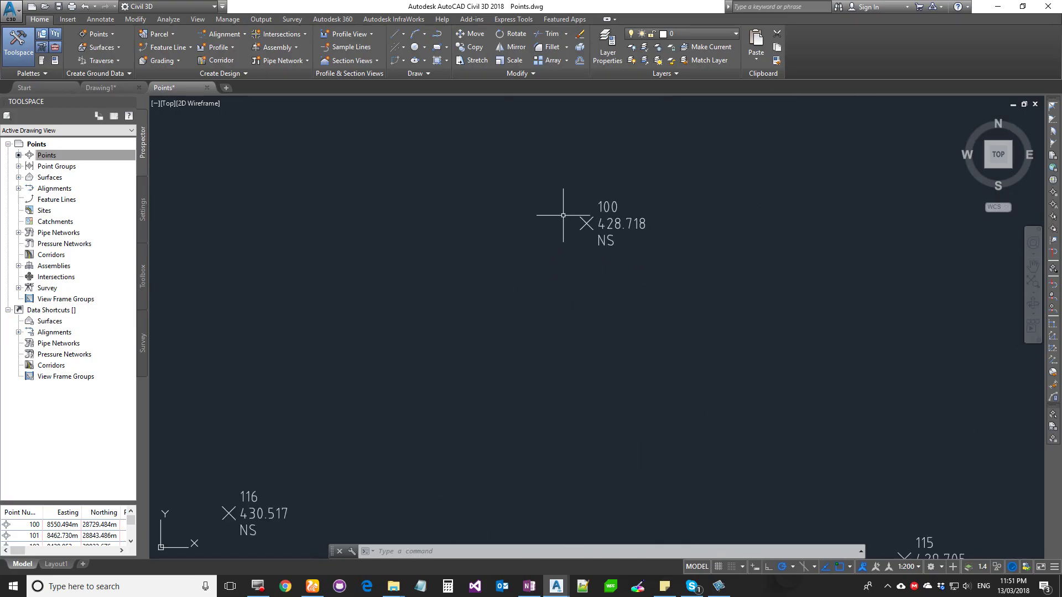